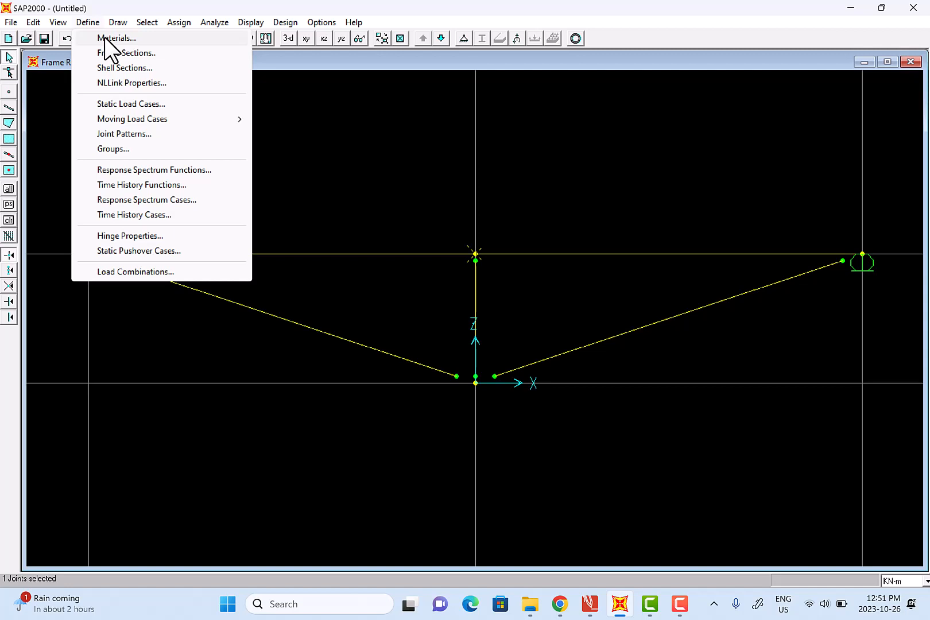
Add a new isotropic material named TIMBER with its design type set to Other
click(104, 37)
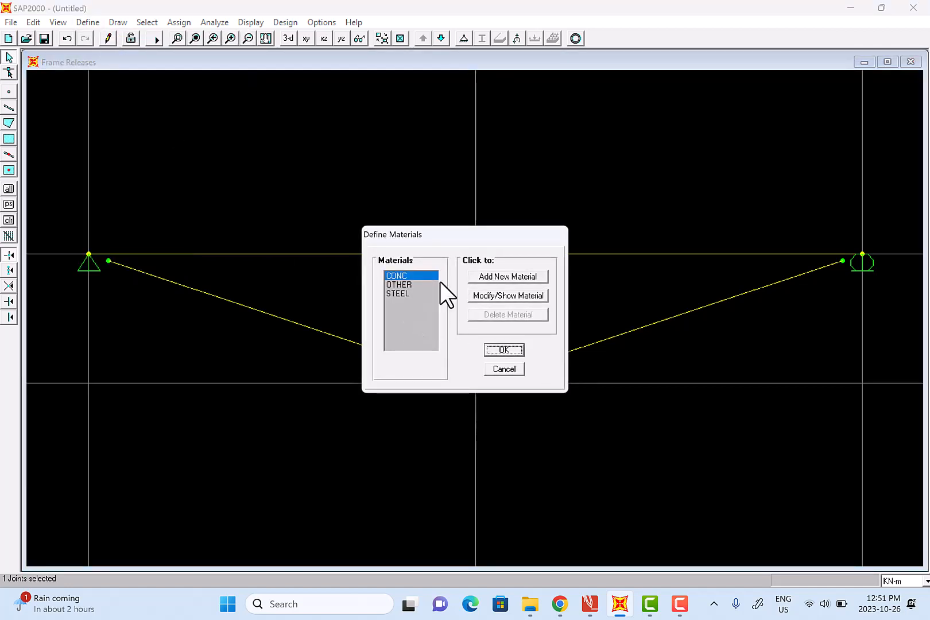
click(510, 277)
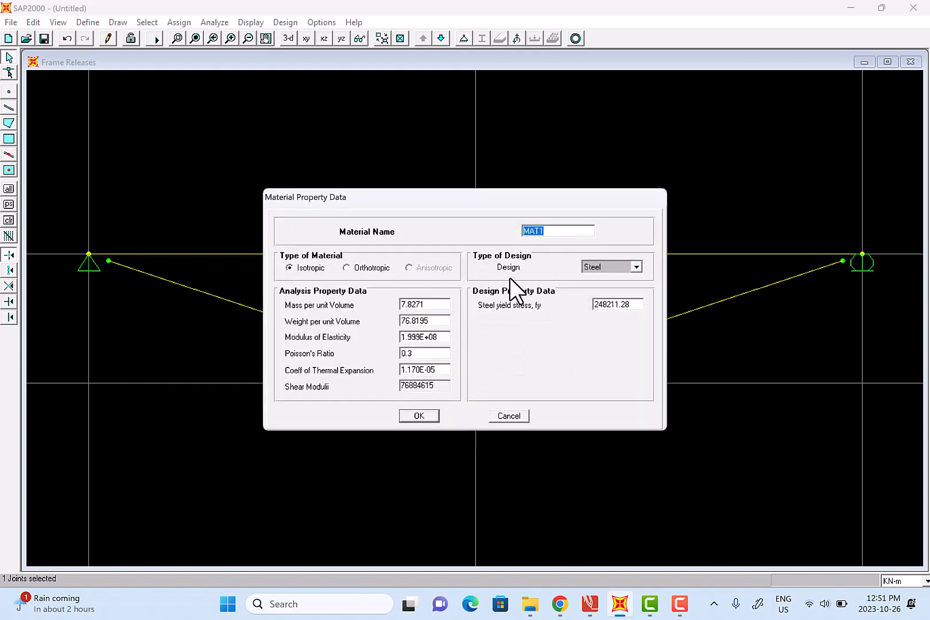
text(TIMBER)
click(636, 267)
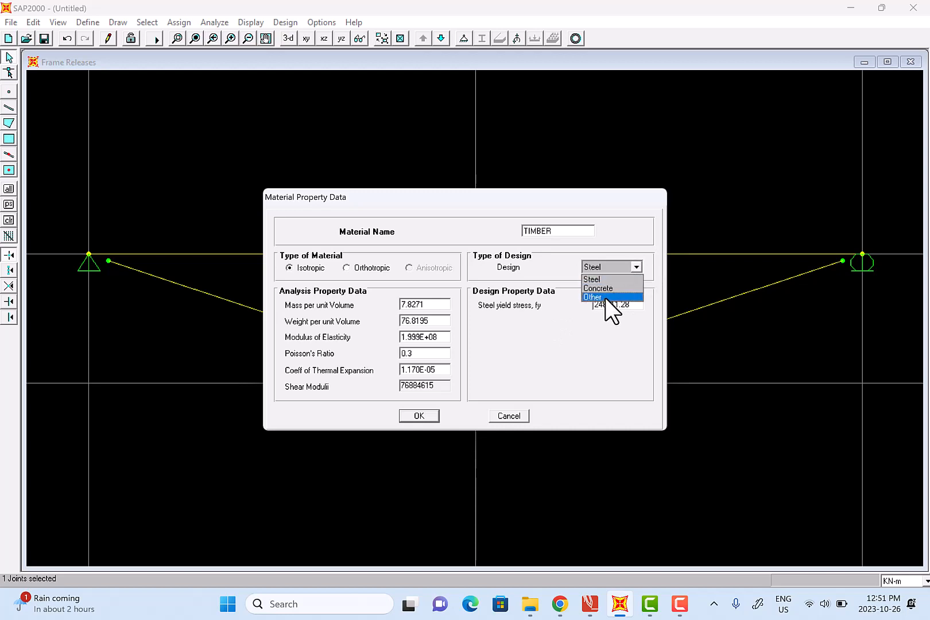
click(605, 297)
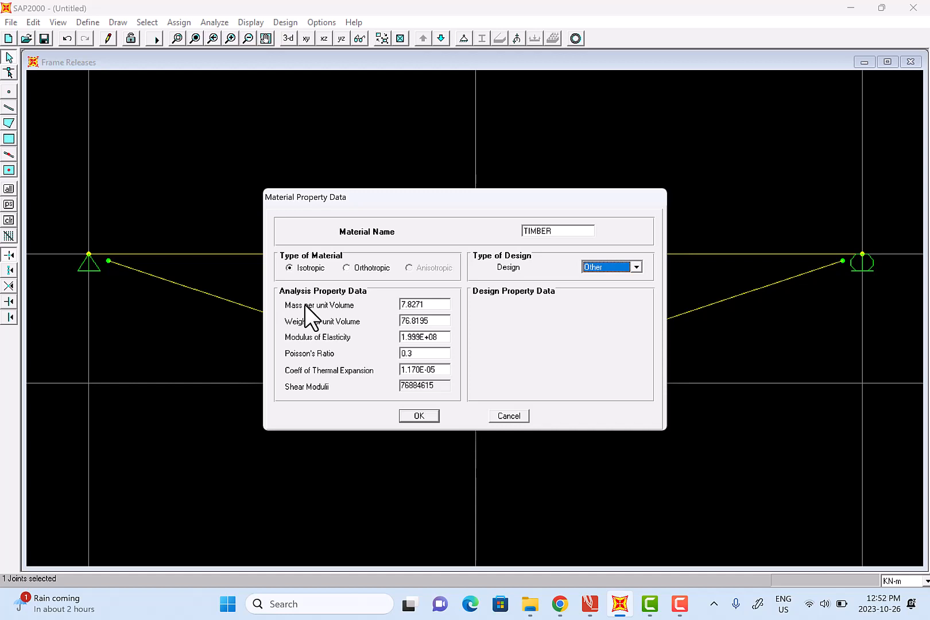
Set the TIMBER material's modulus of elasticity to 15e6 and accept the material definitions
double_click(409, 338)
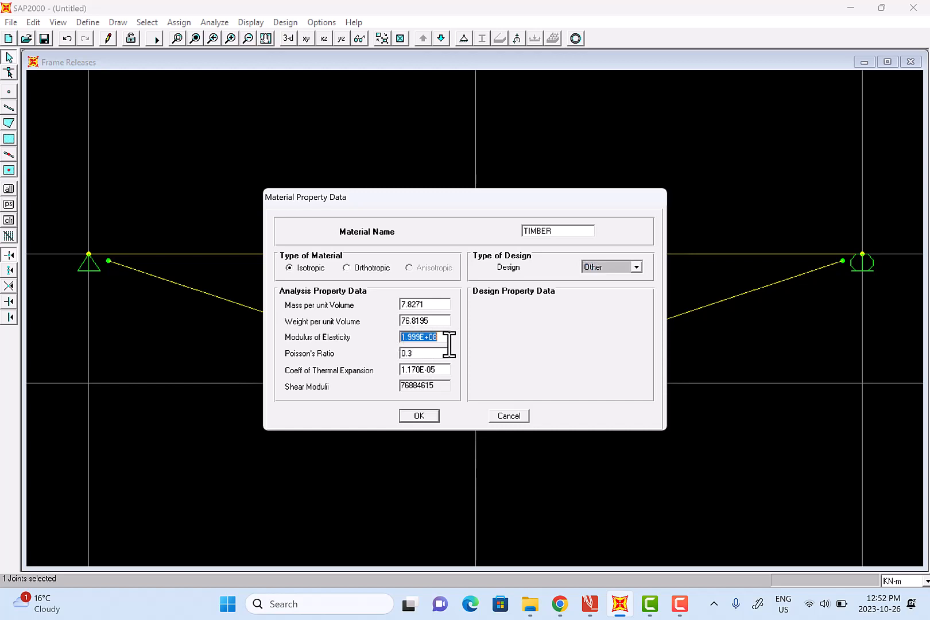
text(15e6)
click(419, 415)
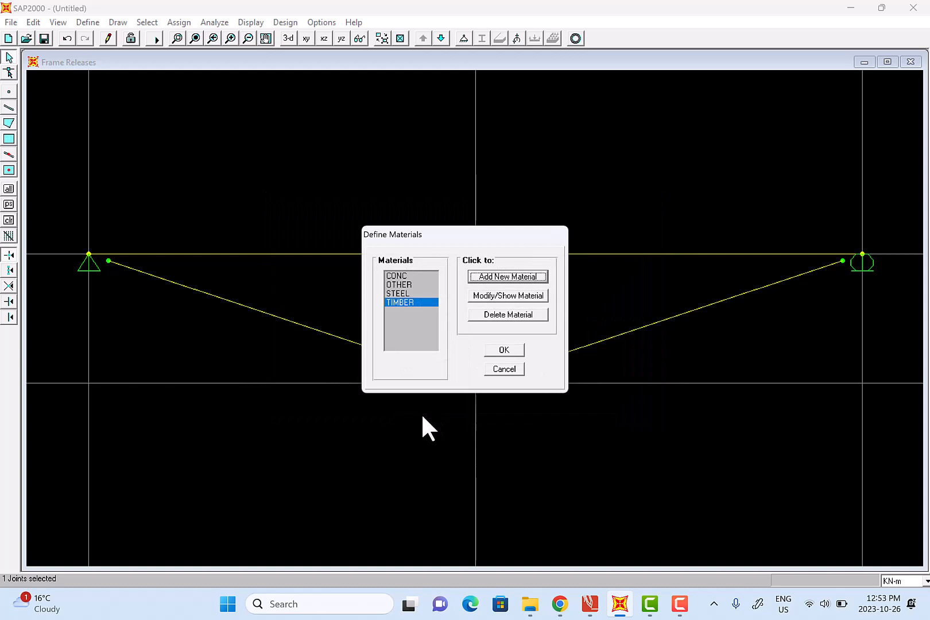
click(502, 350)
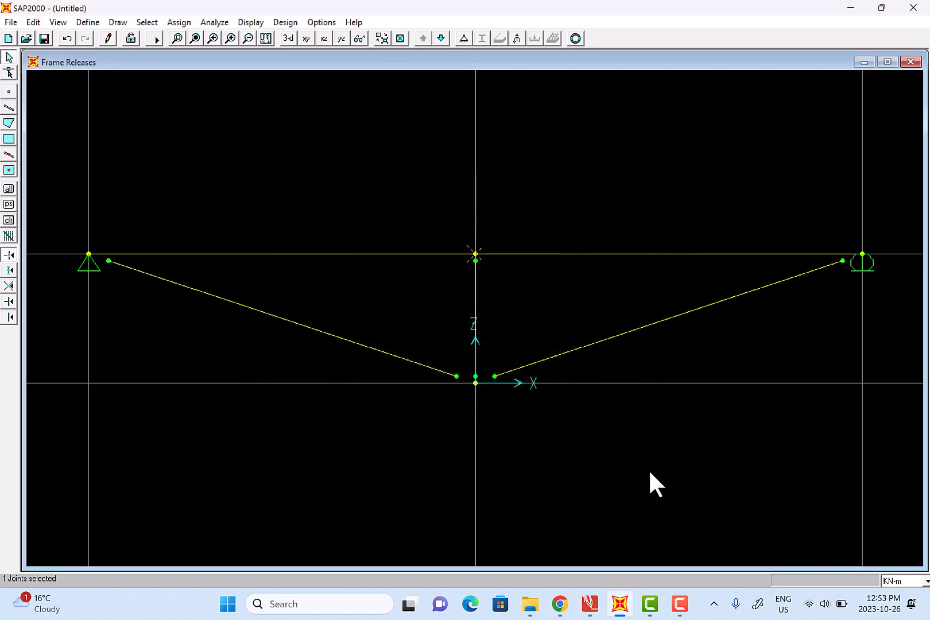
Switch to the assignment in PDF Annotator and handwrite "15 GPa = 15x10^9 Pa" below the timber cross-section figure
click(588, 609)
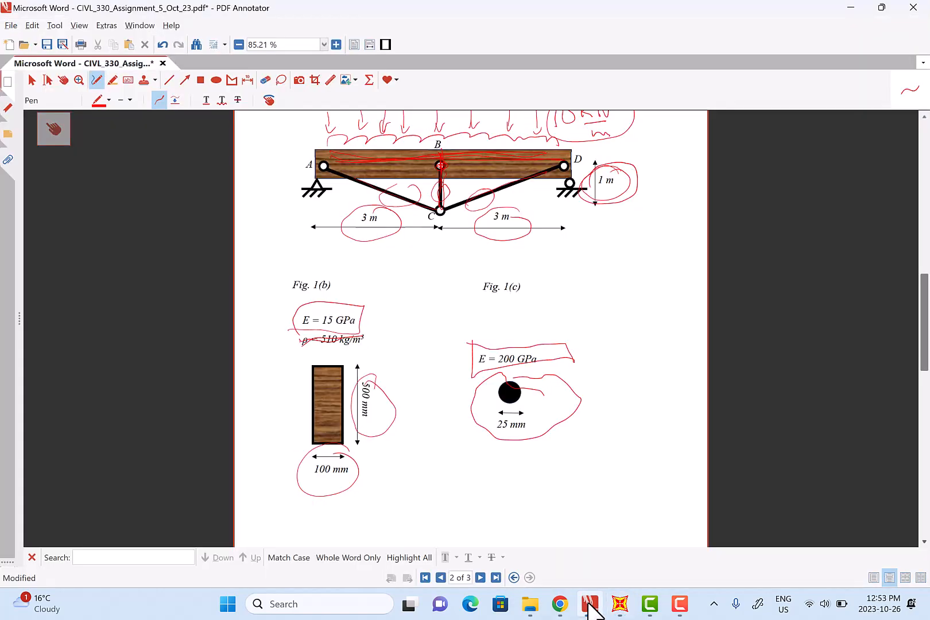
scroll(589, 604, down, 7)
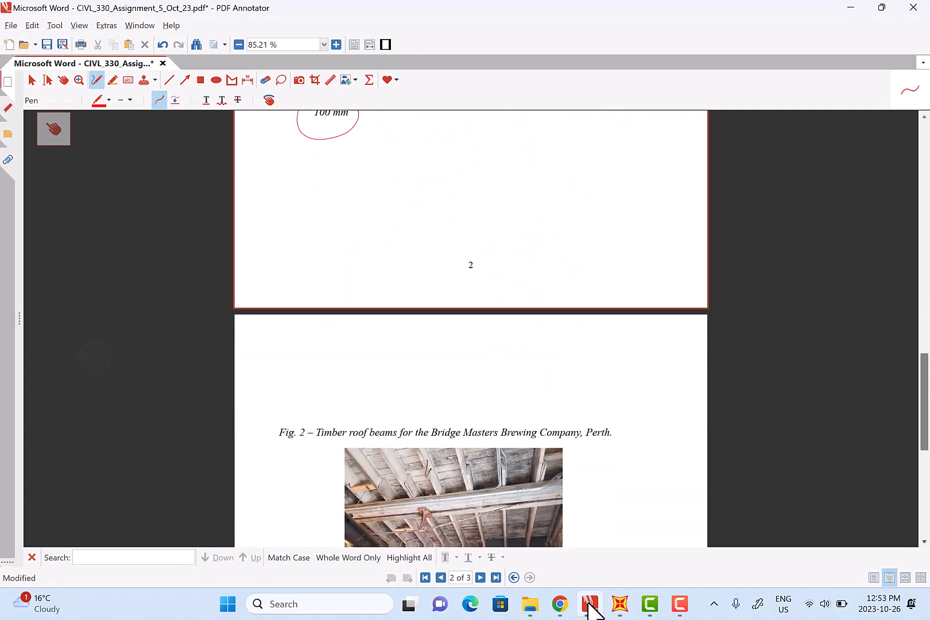
scroll(589, 604, up, 2)
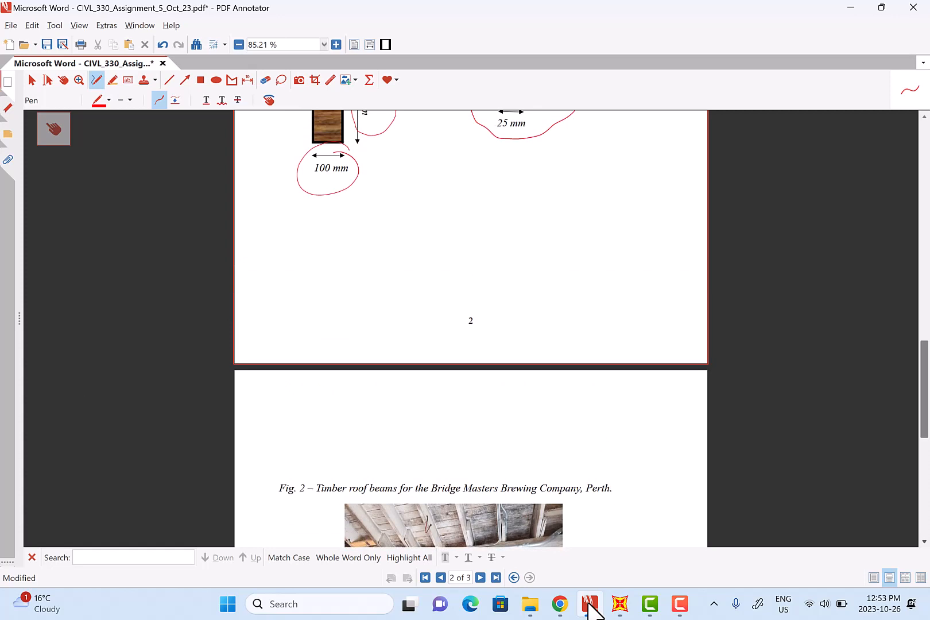
scroll(588, 604, up, 2)
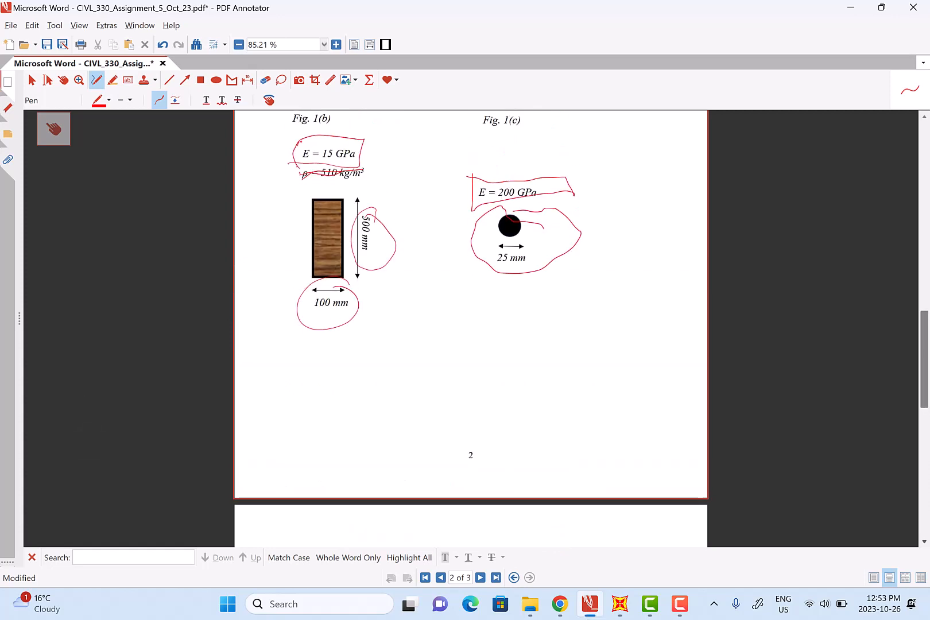
drag(360, 163, 295, 140)
scroll(296, 137, down, 2)
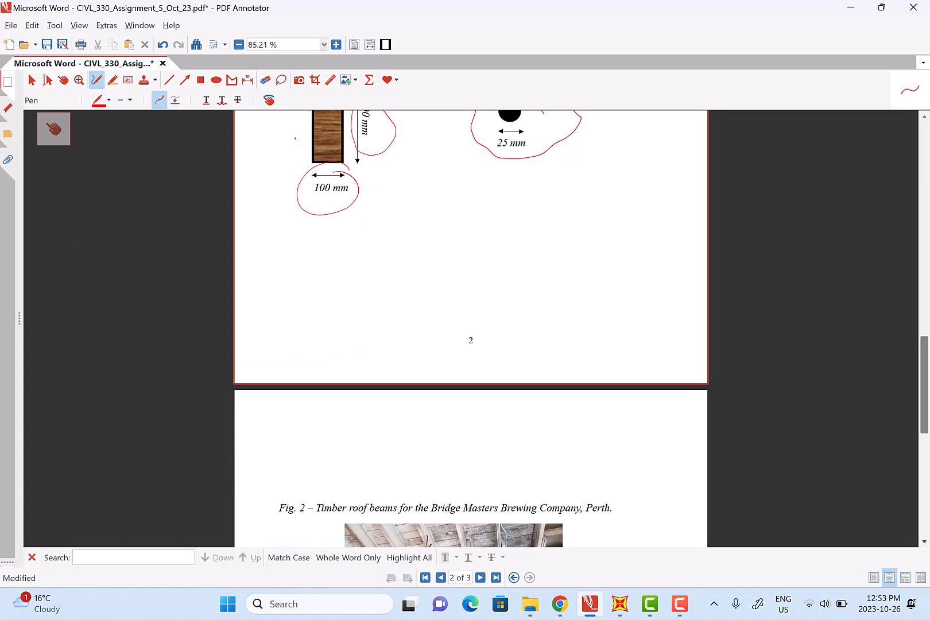
mouse_move(266, 237)
mouse_down()
mouse_move(264, 262)
mouse_move(289, 234)
mouse_move(299, 259)
mouse_move(313, 249)
mouse_move(329, 261)
mouse_move(353, 250)
mouse_up()
mouse_move(342, 259)
mouse_down()
mouse_move(377, 259)
mouse_move(386, 234)
mouse_move(400, 259)
mouse_up()
mouse_move(399, 246)
mouse_down()
mouse_move(389, 260)
mouse_move(415, 246)
mouse_move(414, 261)
mouse_move(443, 232)
mouse_move(457, 259)
mouse_move(458, 243)
mouse_move(478, 261)
mouse_up()
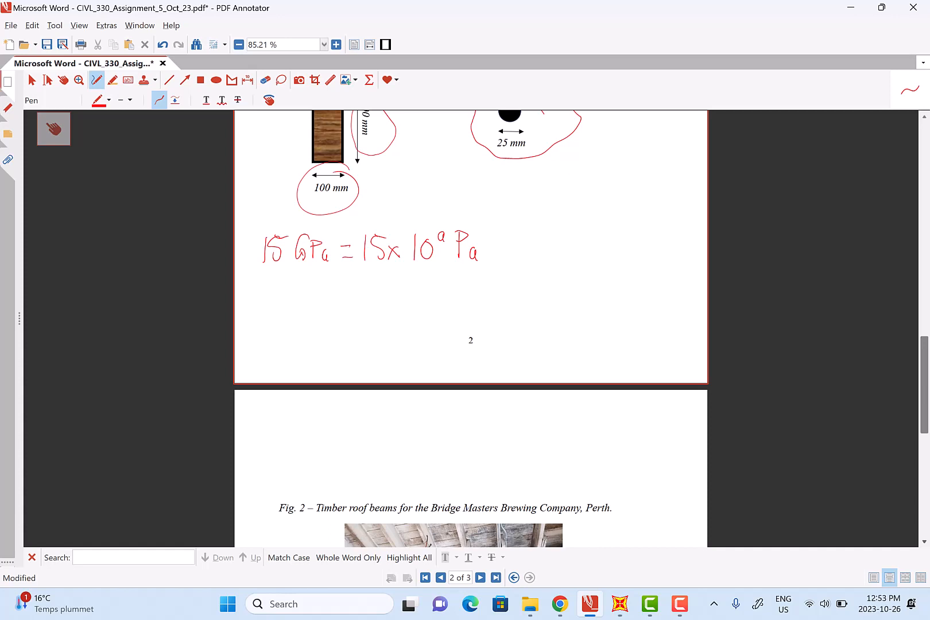
Check the model units in SAP2000, then handwrite "kN/m^2 = kPa" beside the modulus conversion in the PDF
click(620, 603)
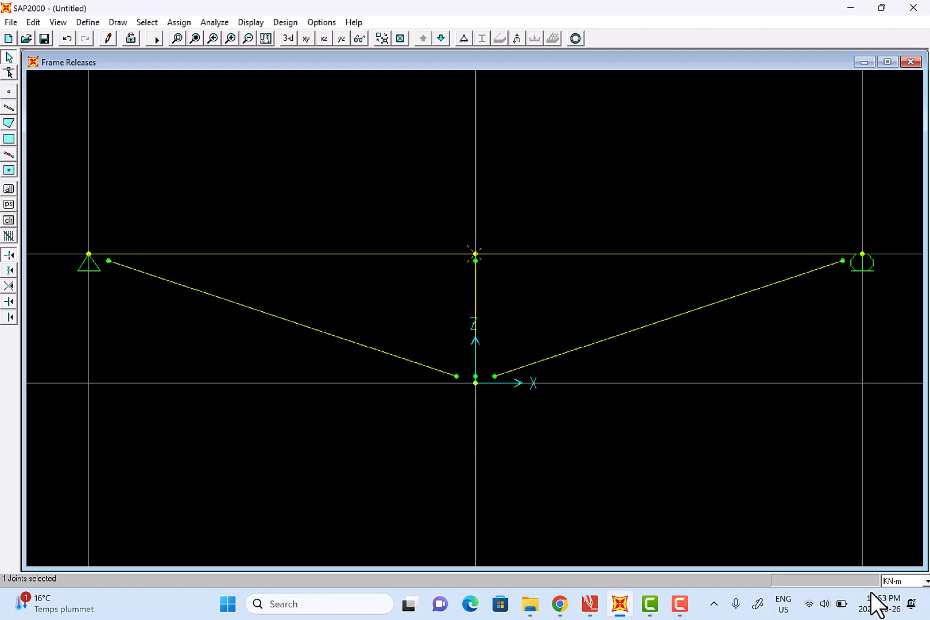
key(alt+Tab)
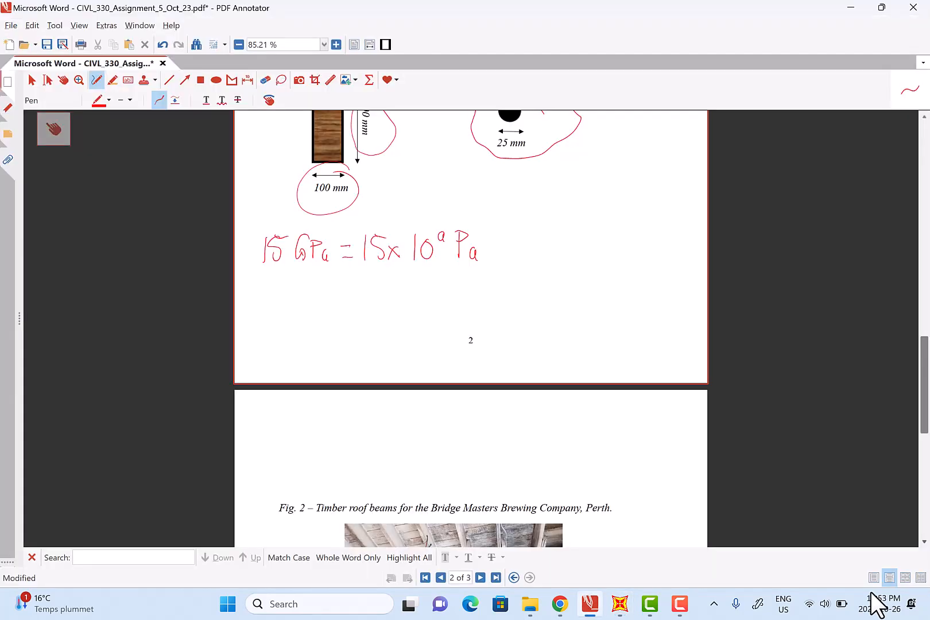
mouse_move(556, 222)
mouse_down()
mouse_move(556, 247)
mouse_move(592, 210)
mouse_up()
drag(557, 255, 588, 249)
click(578, 256)
mouse_move(562, 289)
mouse_down()
mouse_move(563, 276)
mouse_move(593, 276)
mouse_up()
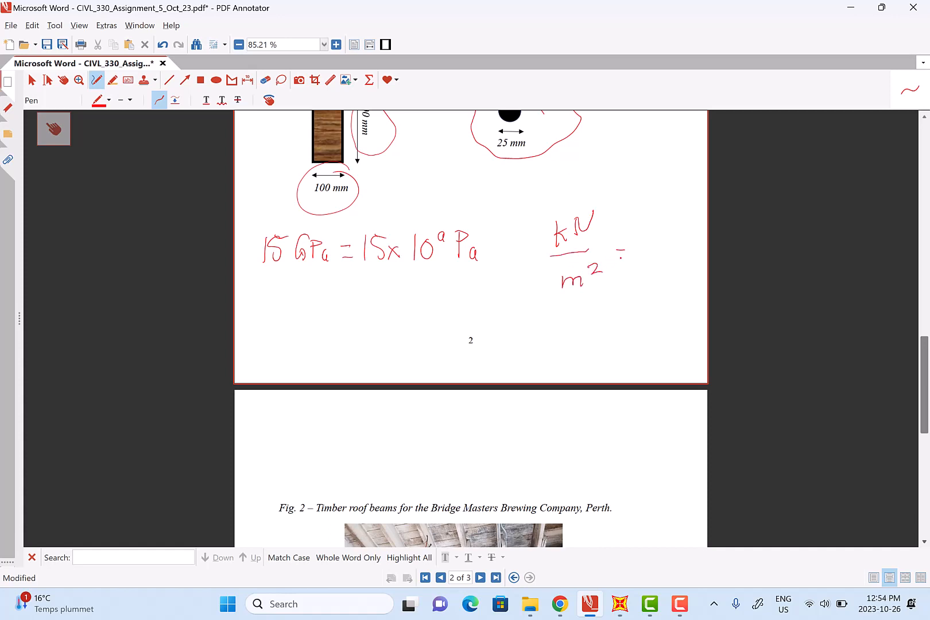
mouse_move(637, 233)
mouse_down()
mouse_move(638, 252)
mouse_move(659, 256)
mouse_move(660, 246)
mouse_move(675, 262)
mouse_up()
Handwrite the second conversion line "= 15x10^6 kPa" beneath the pascal value
drag(342, 300, 353, 298)
mouse_move(369, 292)
mouse_down()
mouse_move(367, 315)
mouse_move(406, 312)
mouse_move(391, 316)
mouse_up()
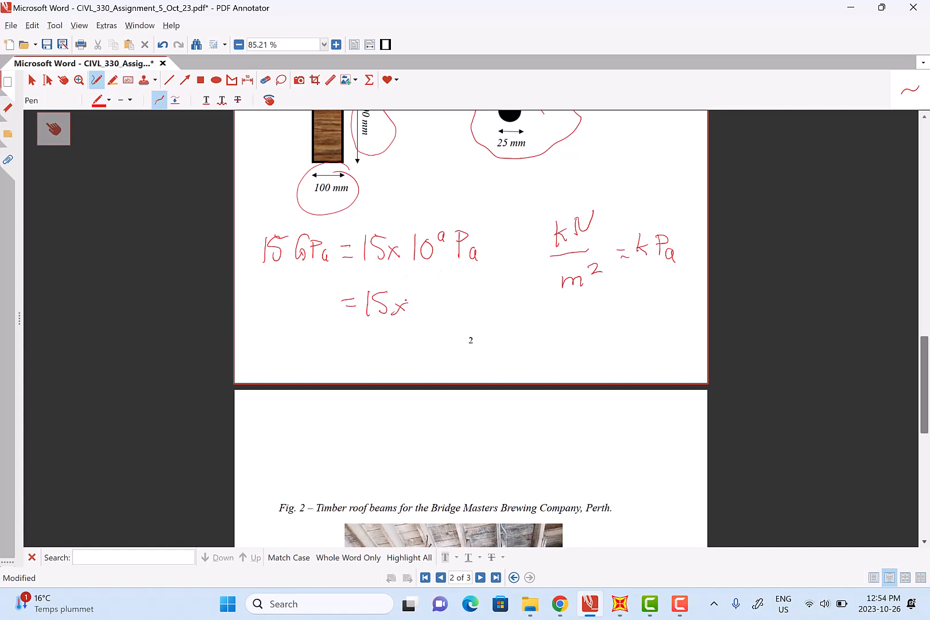
mouse_move(424, 293)
mouse_down()
mouse_move(416, 314)
mouse_move(436, 295)
mouse_move(463, 315)
mouse_move(475, 298)
mouse_move(485, 316)
mouse_up()
click(457, 311)
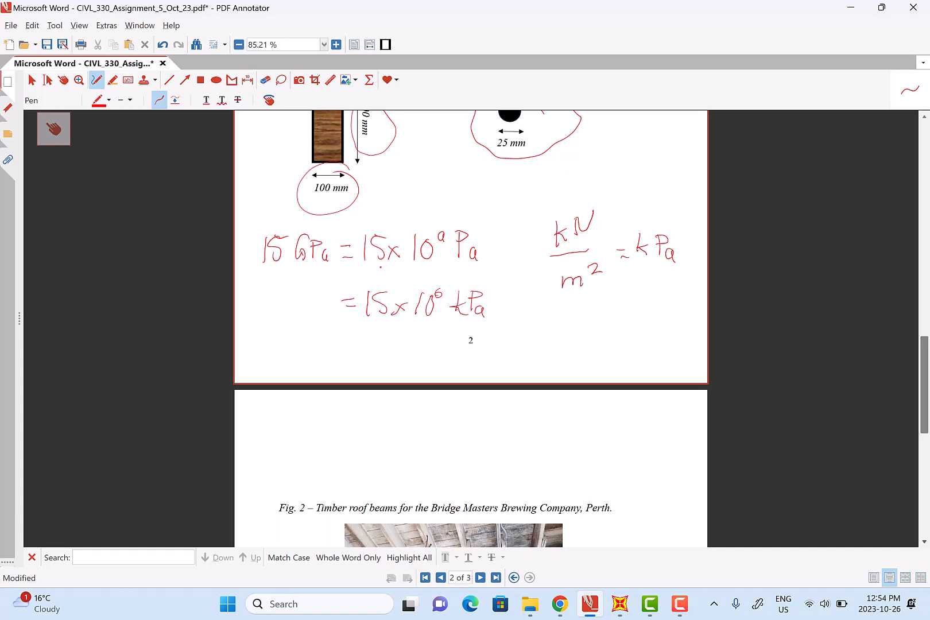
click(660, 198)
Switch to SAP2000 and add a rectangular frame section named BEAM that uses the TIMBER material
click(620, 604)
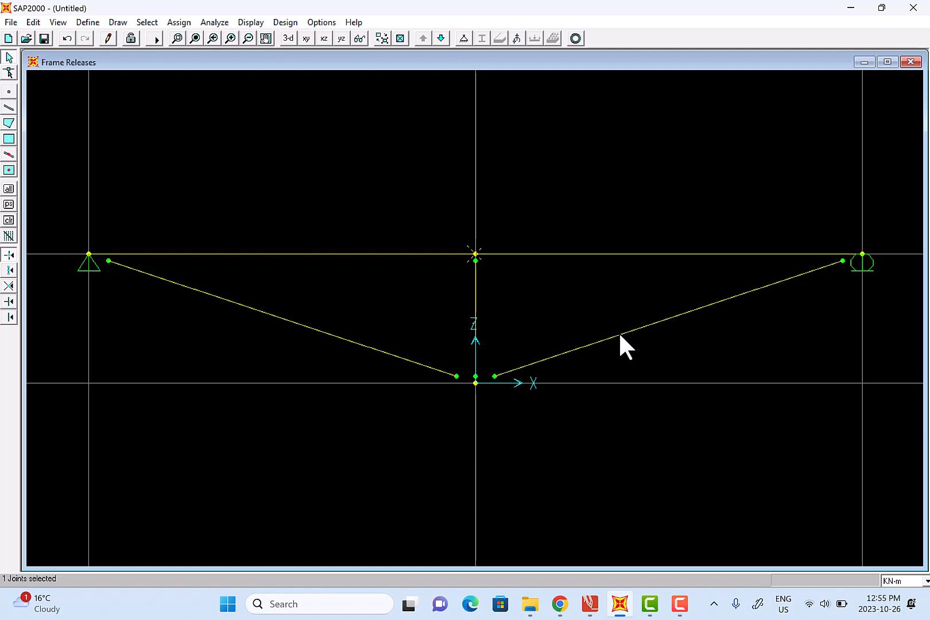
click(87, 22)
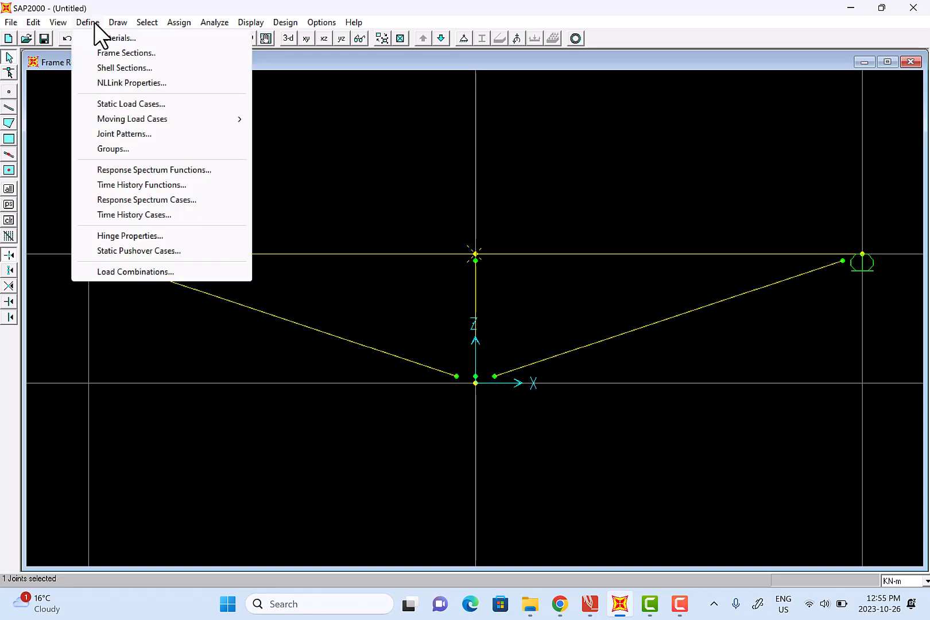
click(108, 55)
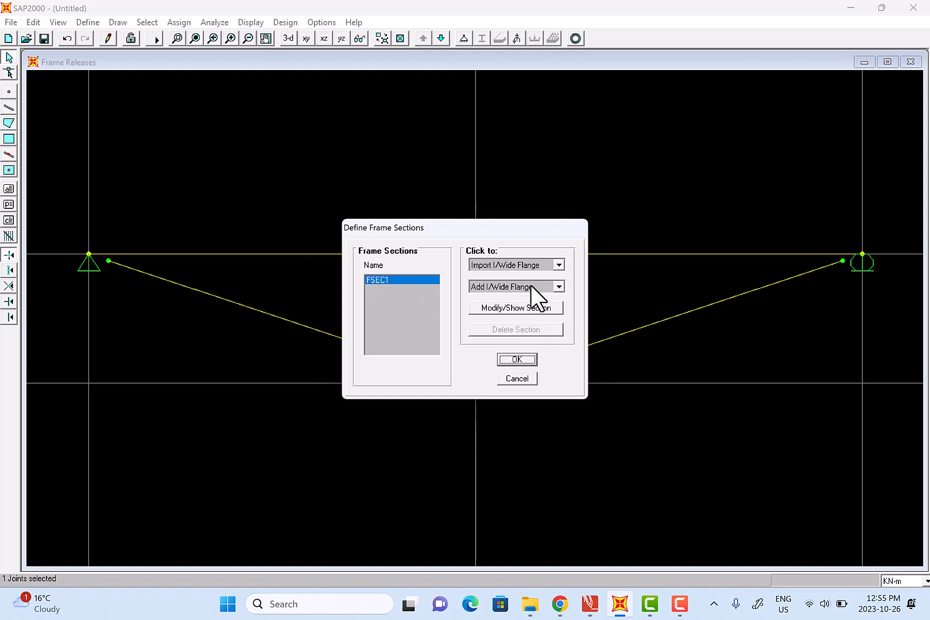
click(558, 286)
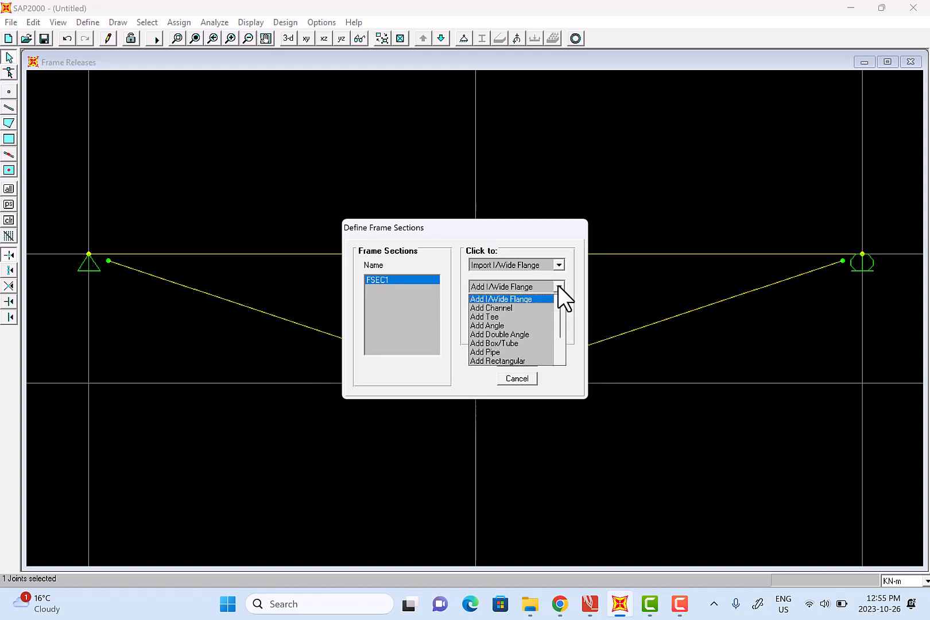
click(513, 360)
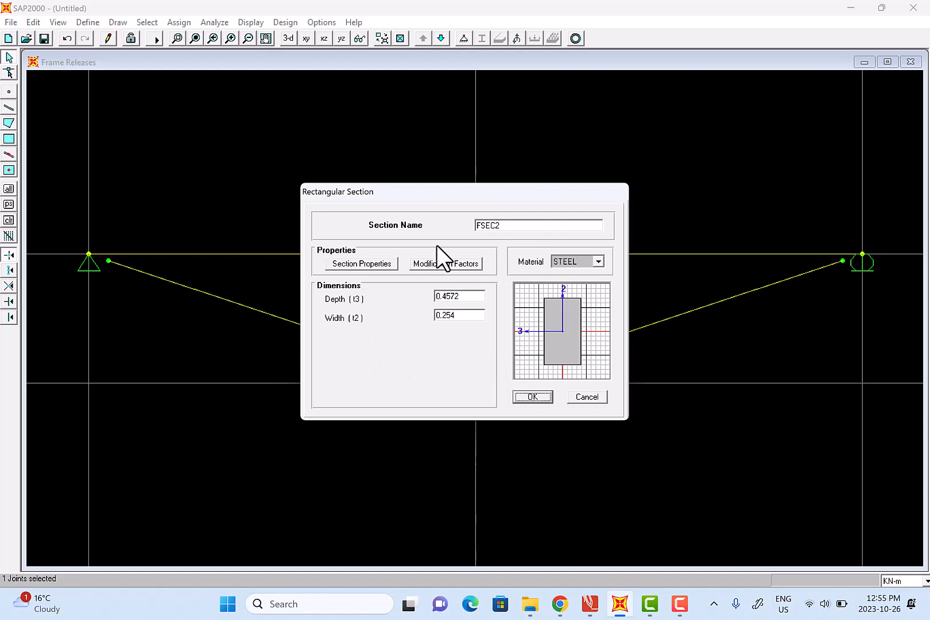
drag(477, 223, 524, 229)
text(BEAM)
click(597, 262)
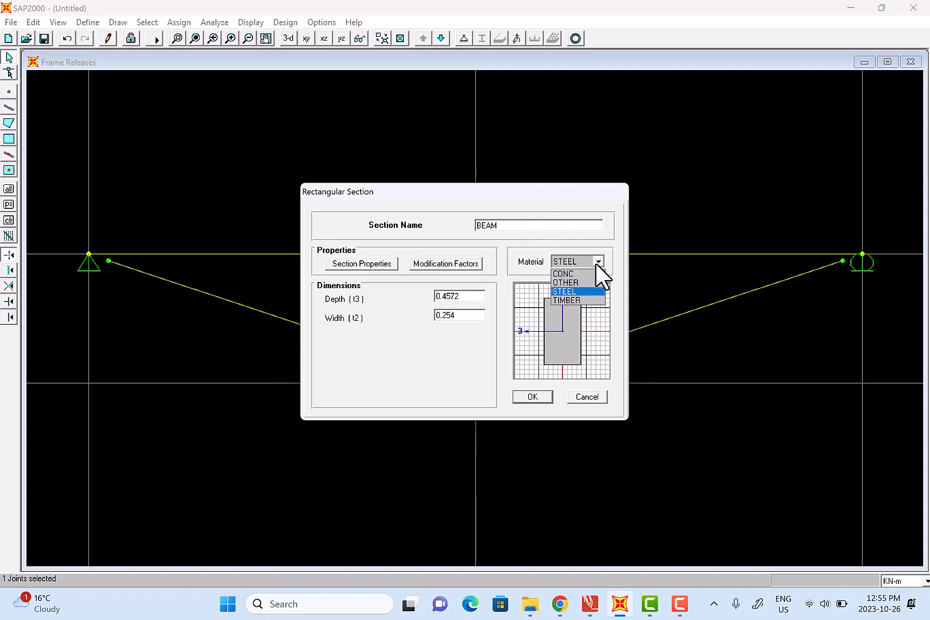
click(571, 300)
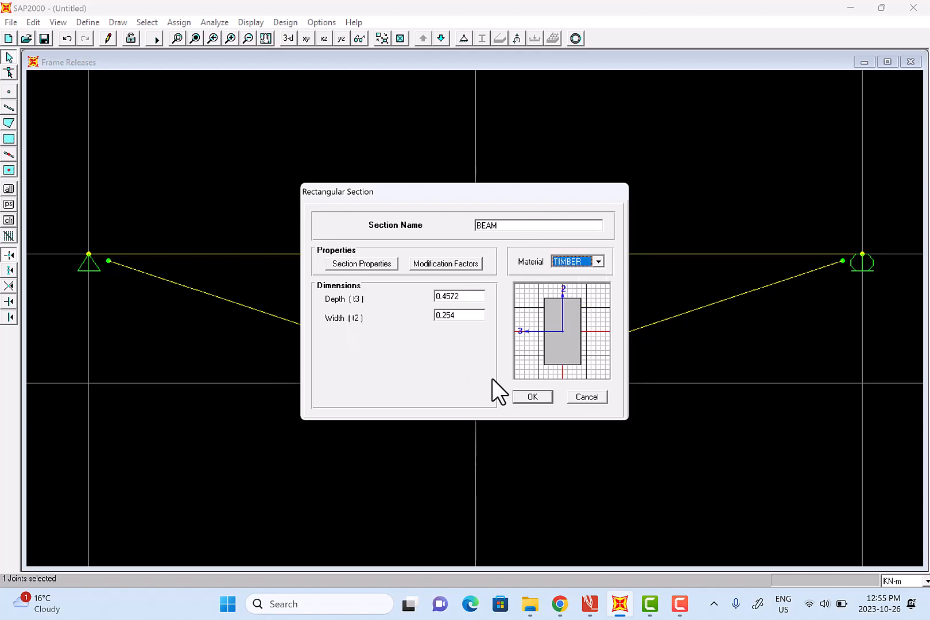
Set the BEAM section's depth to 0.5 m and width to 0.1 m, and accept the section
click(465, 296)
click(465, 296)
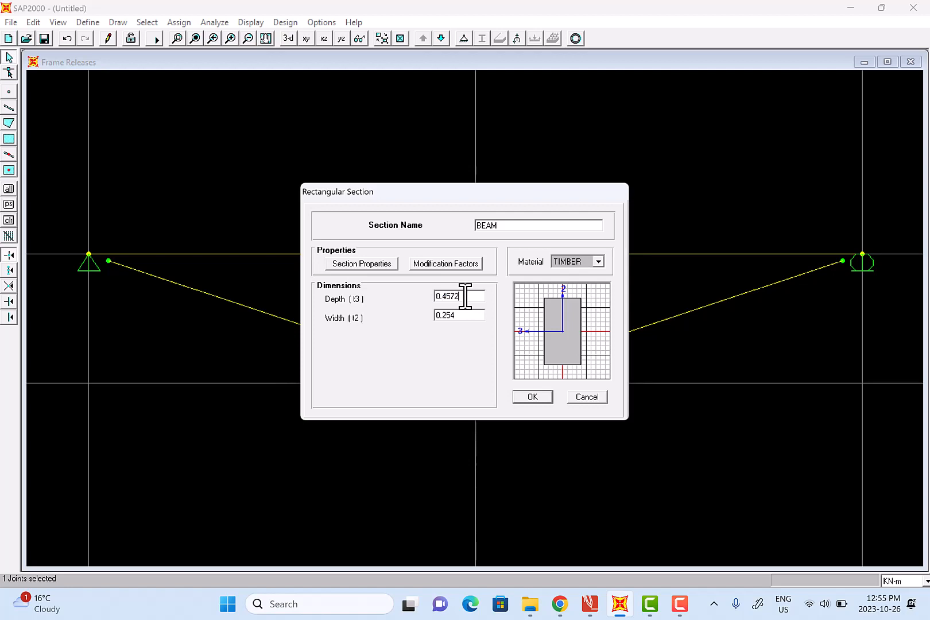
key(BackSpace)
key(BackSpace)
key(BackSpace)
key(BackSpace)
text(5)
double_click(469, 320)
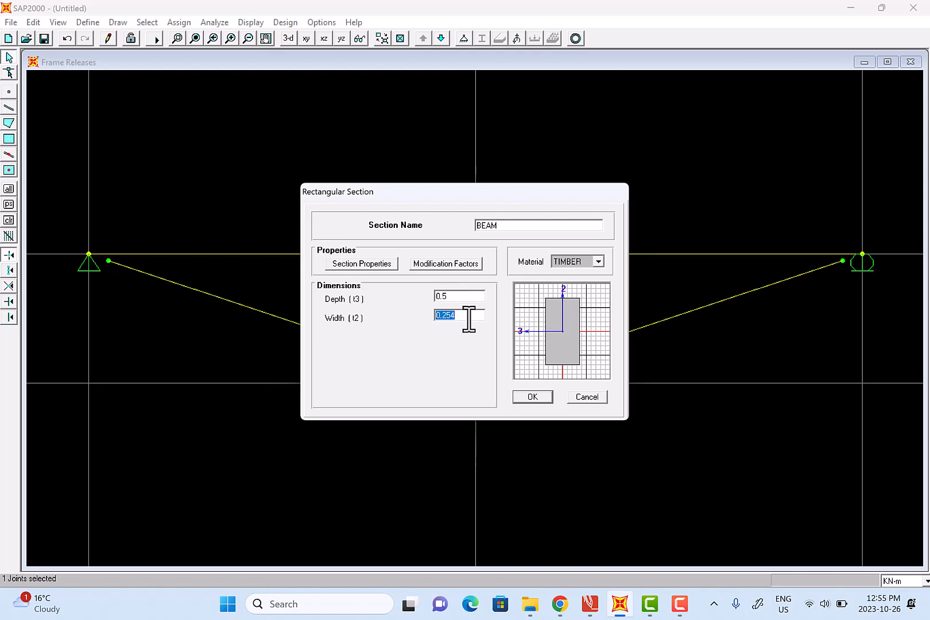
click(469, 319)
key(BackSpace)
key(BackSpace)
key(BackSpace)
text(1)
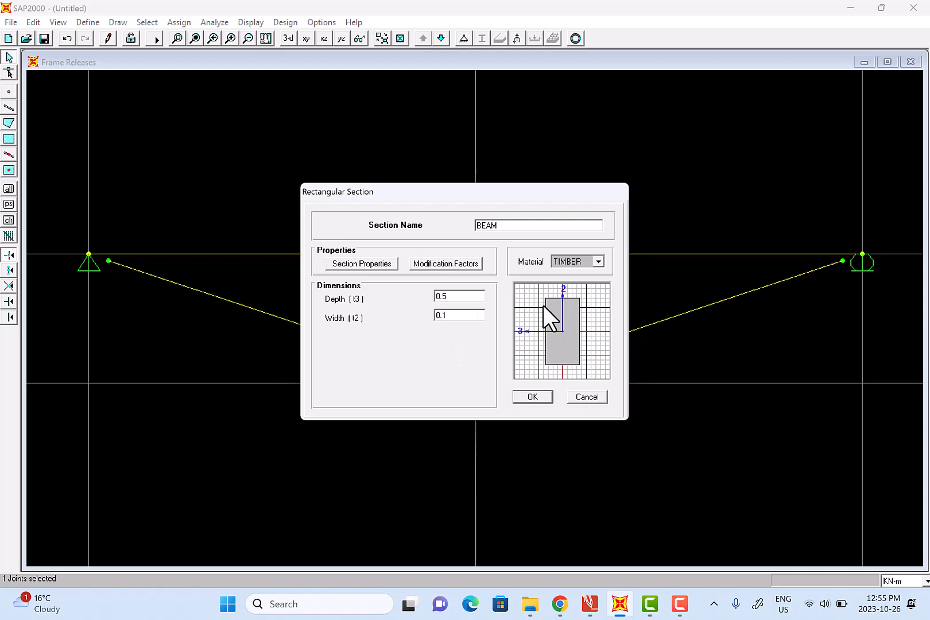
click(534, 396)
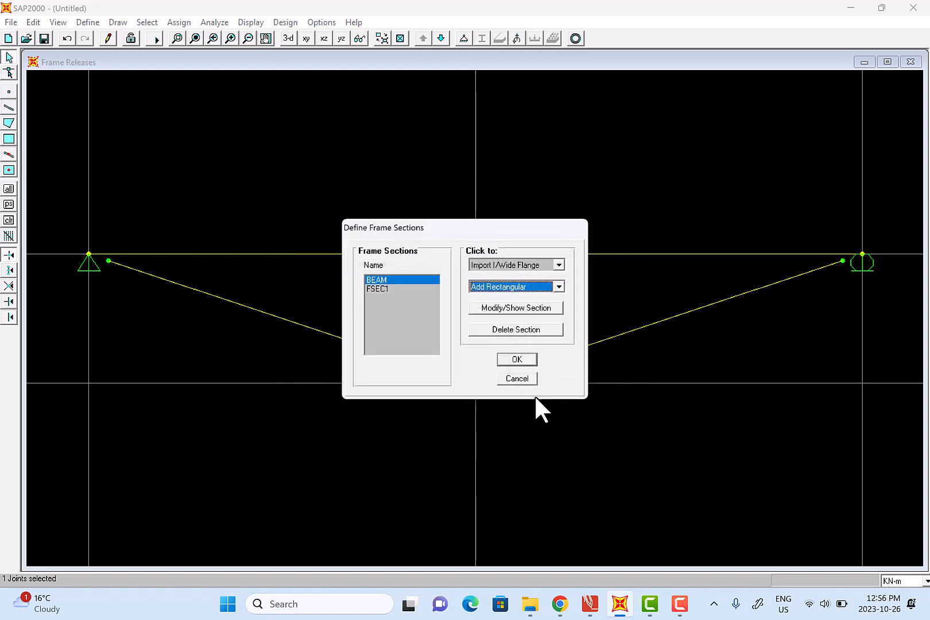
Add a circular frame section named RODS
click(557, 286)
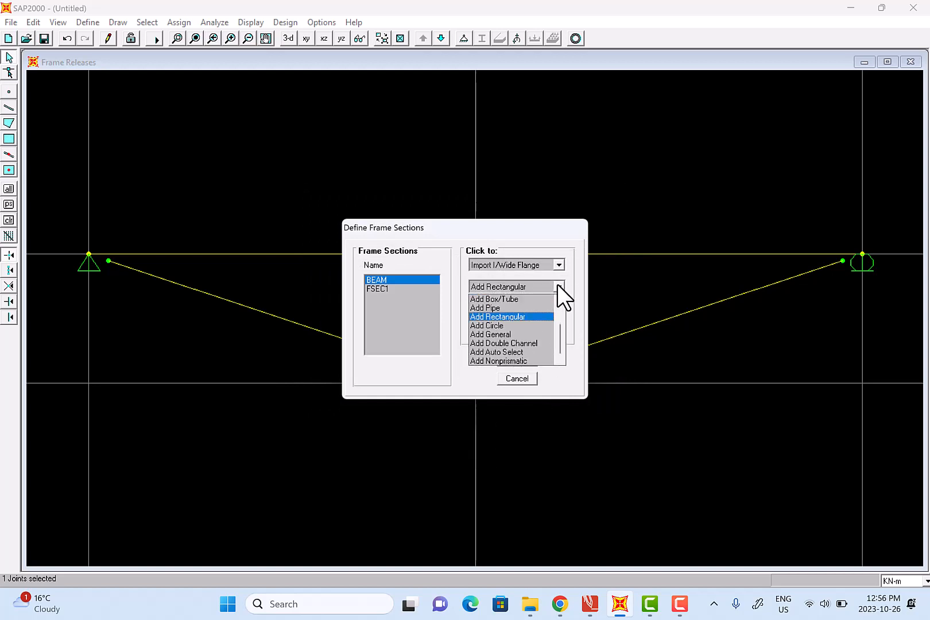
click(500, 326)
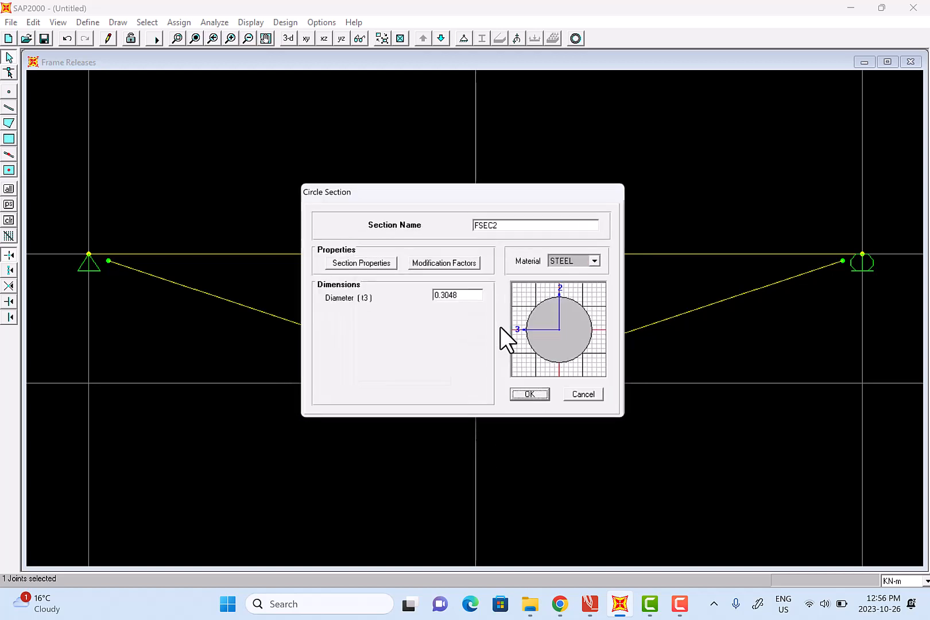
double_click(486, 225)
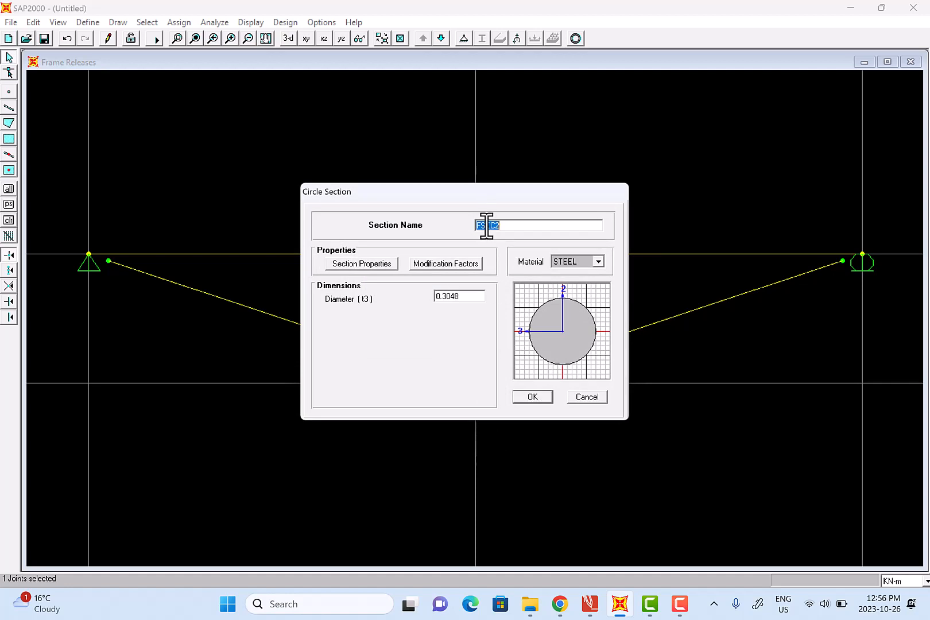
text(RODS)
Set the RODS section's diameter to 0.025 m and accept the frame section definitions
double_click(470, 297)
click(470, 298)
key(BackSpace)
key(BackSpace)
key(BackSpace)
key(BackSpace)
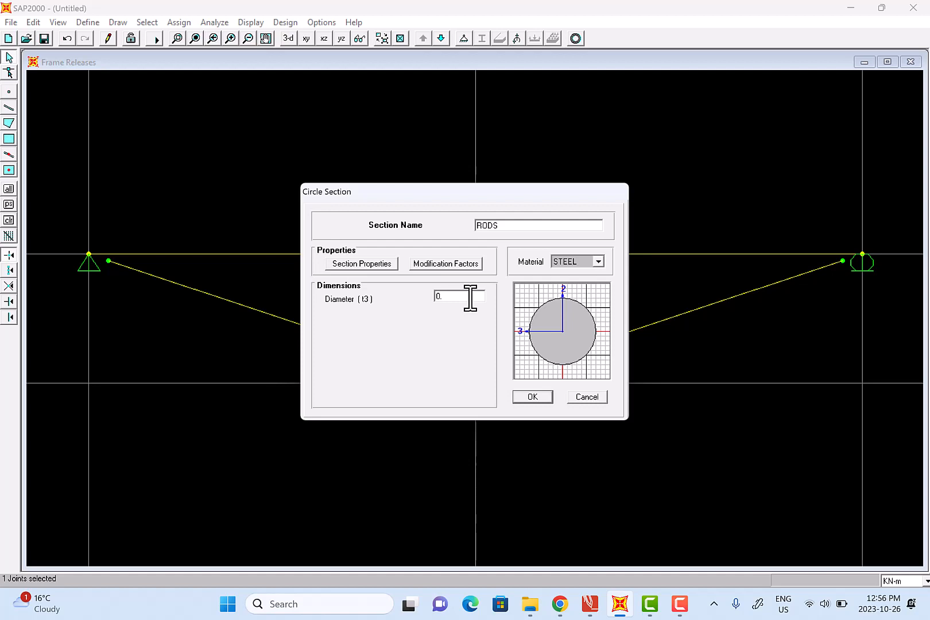
text(025)
click(536, 398)
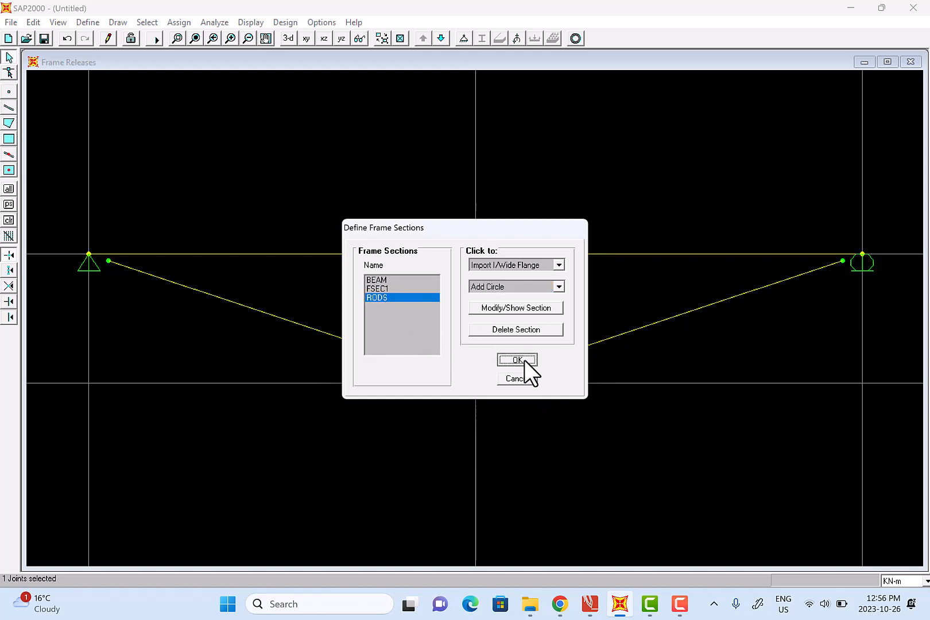
click(523, 359)
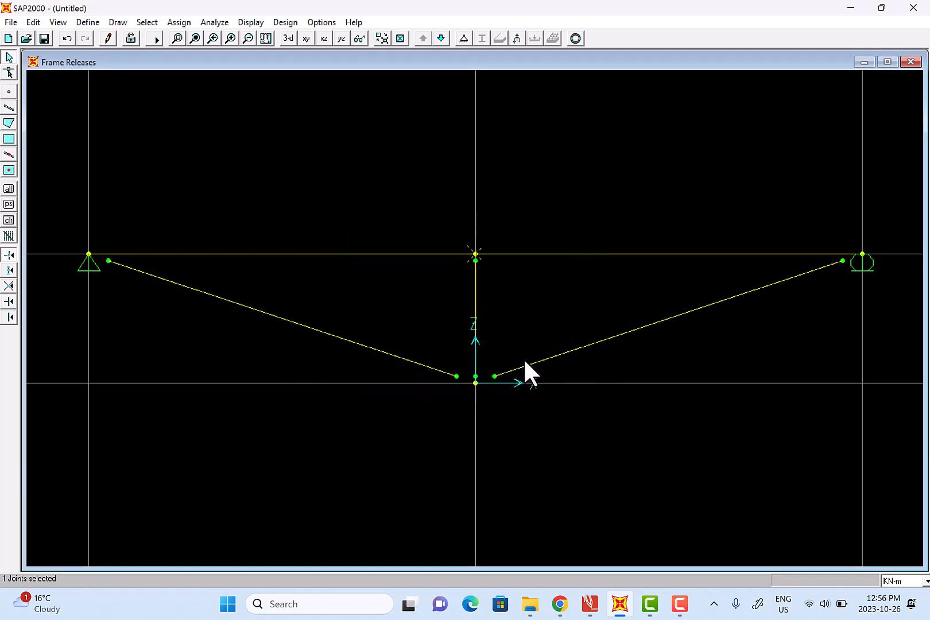
Assign the BEAM frame section to the two horizontal members along the top of the structure
click(282, 254)
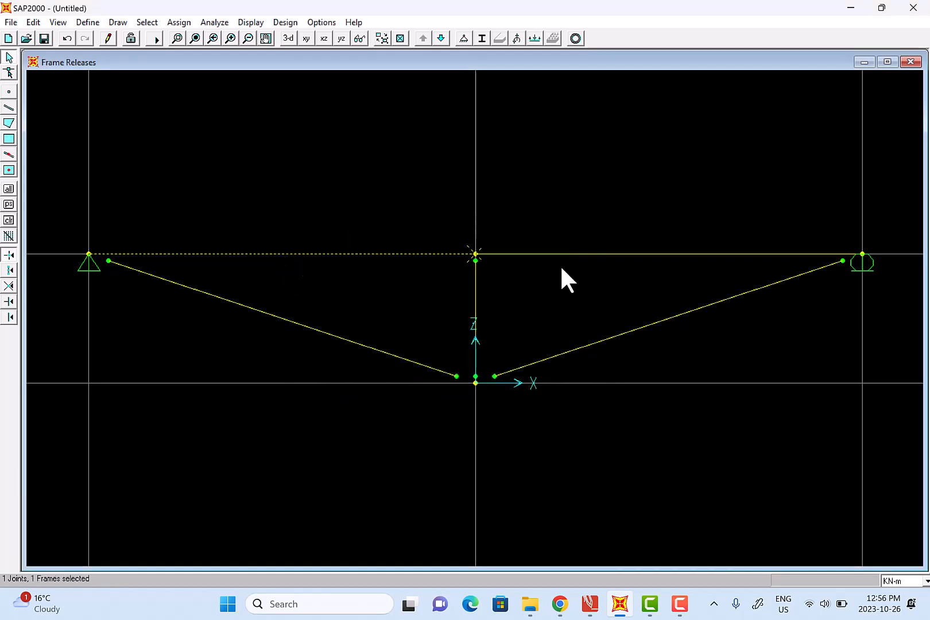
click(581, 255)
click(176, 23)
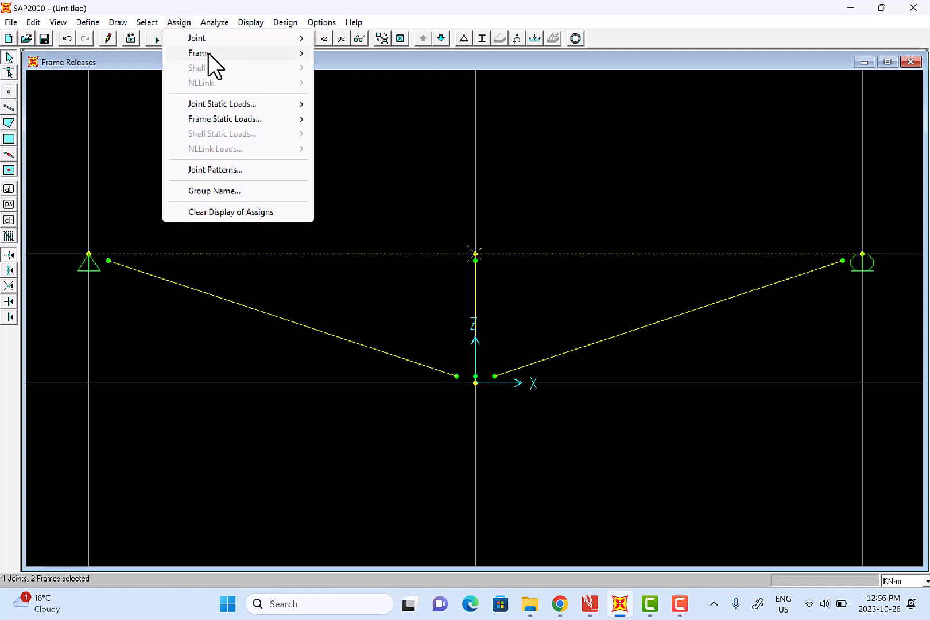
mouse_move(208, 53)
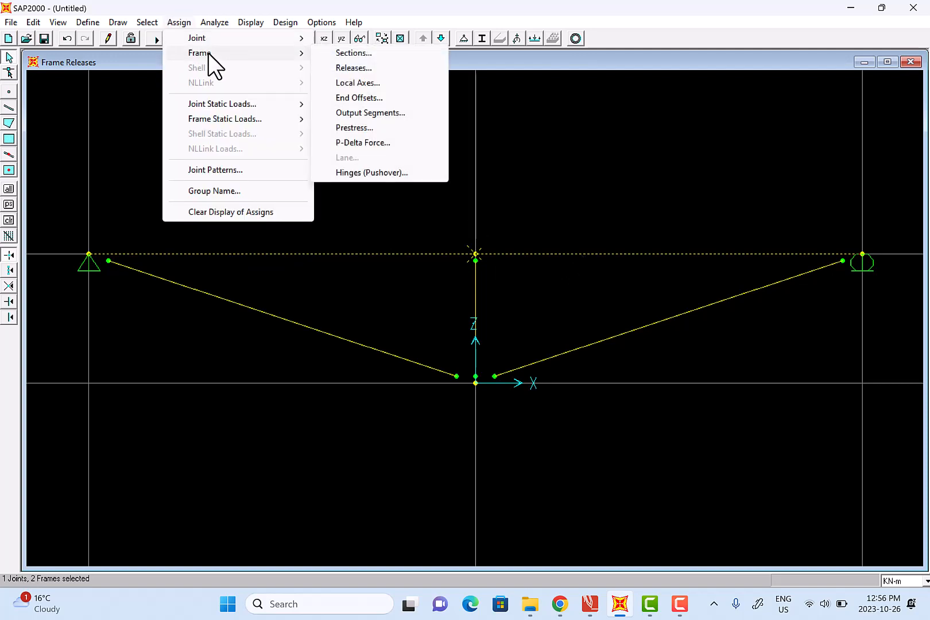
click(352, 52)
click(408, 280)
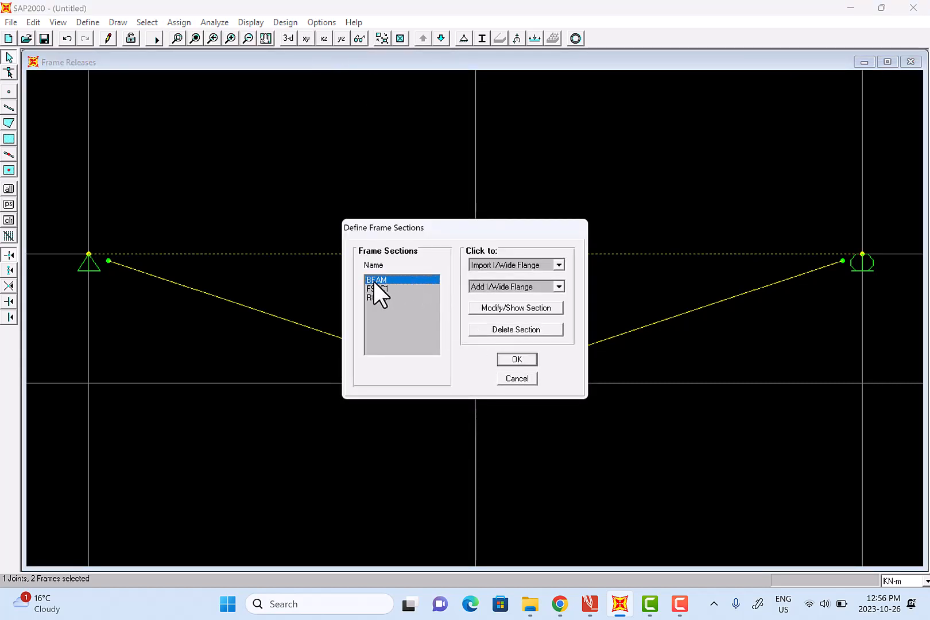
click(516, 358)
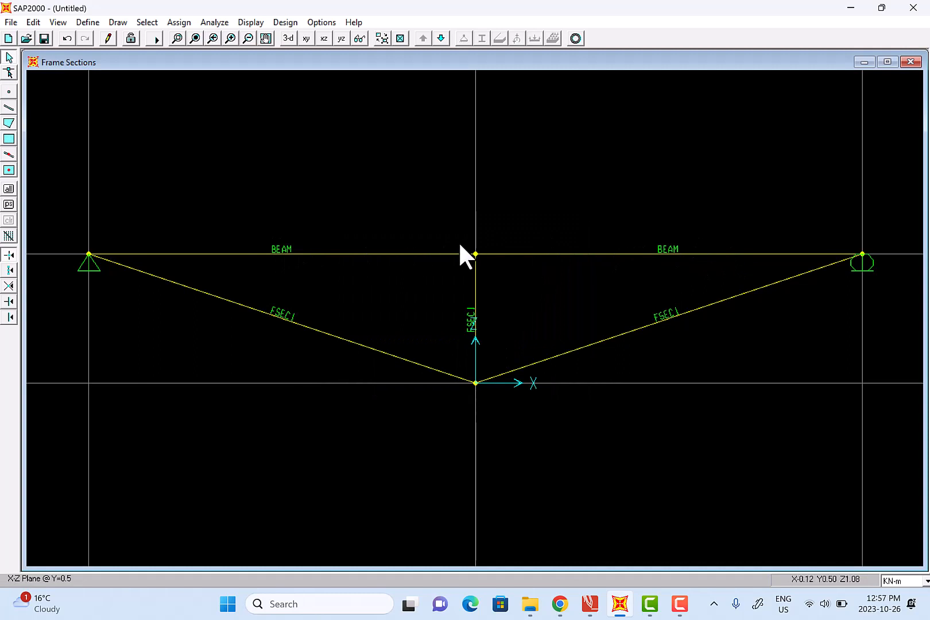
Assign the RODS frame section to the two inclined members and the central vertical member
click(360, 346)
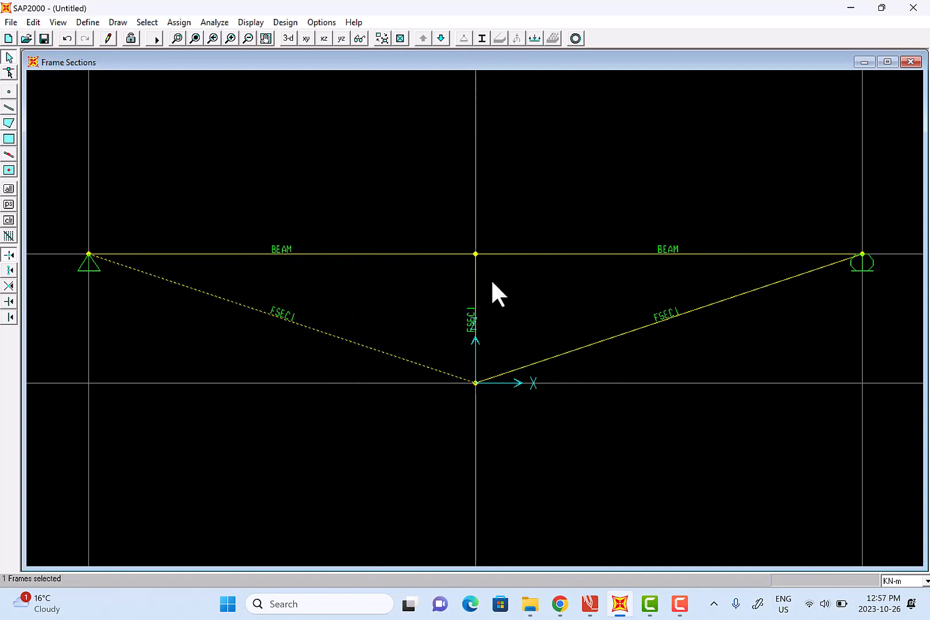
click(475, 291)
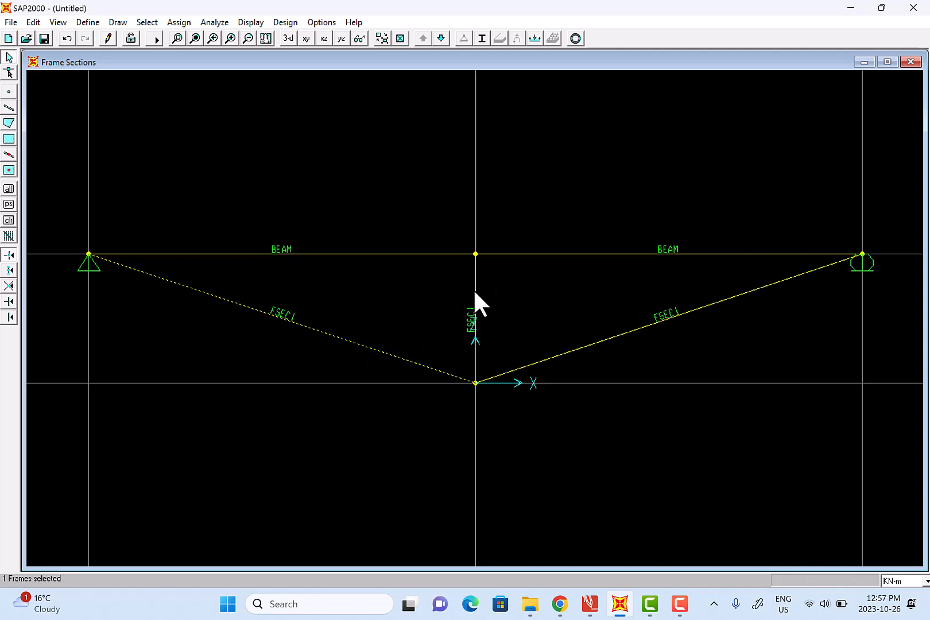
click(571, 352)
click(179, 22)
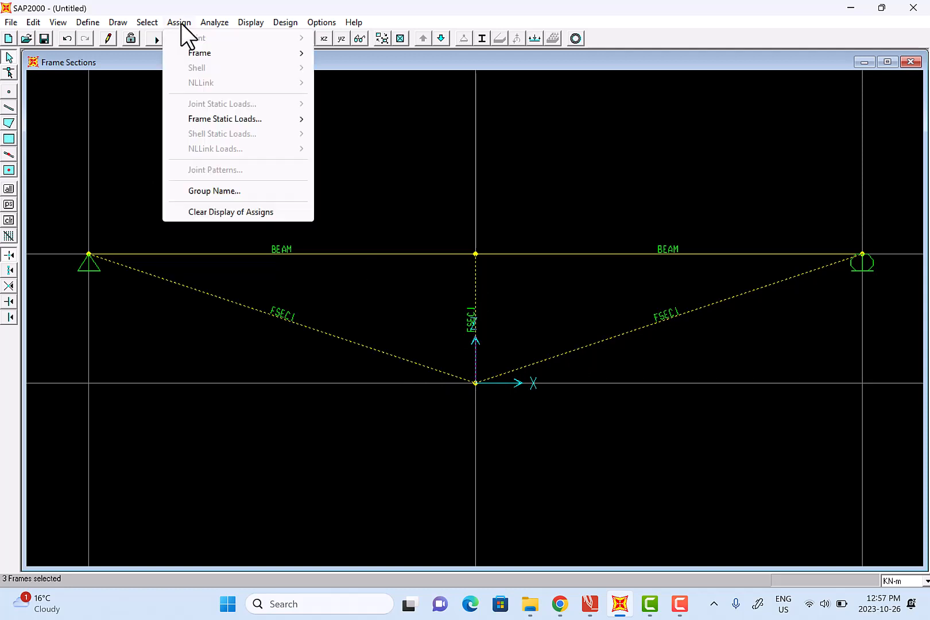
mouse_move(199, 50)
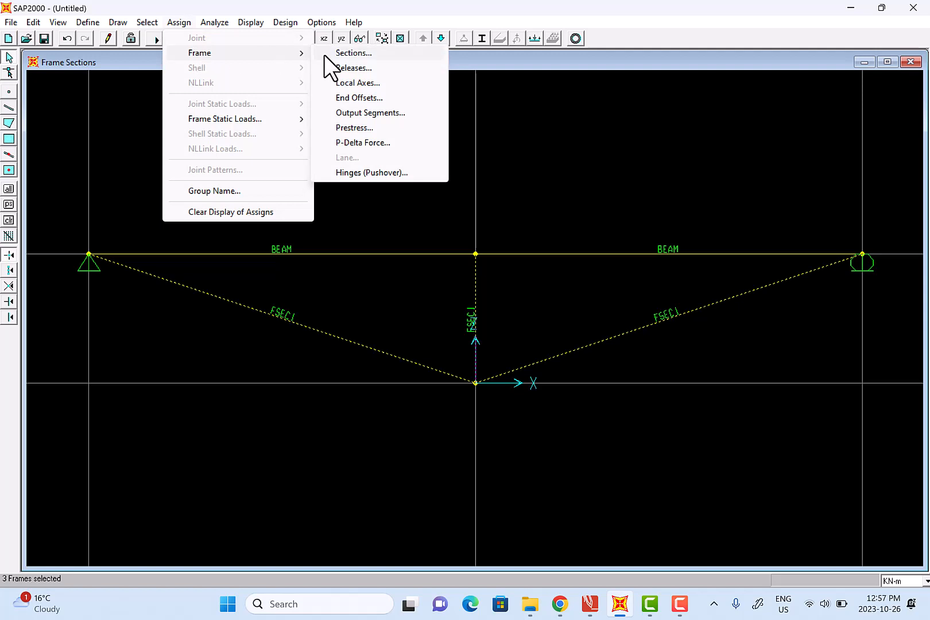
click(366, 53)
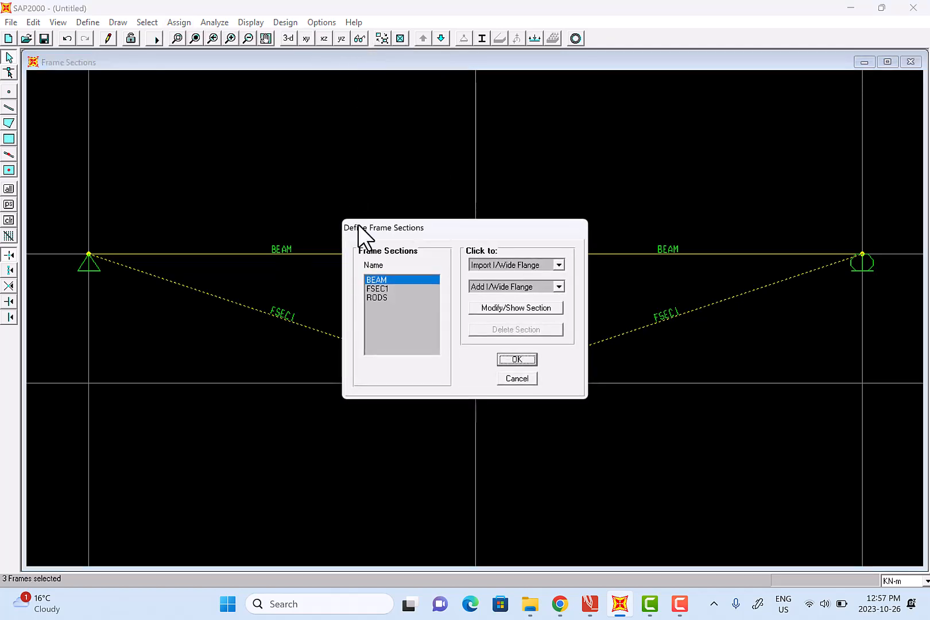
click(381, 297)
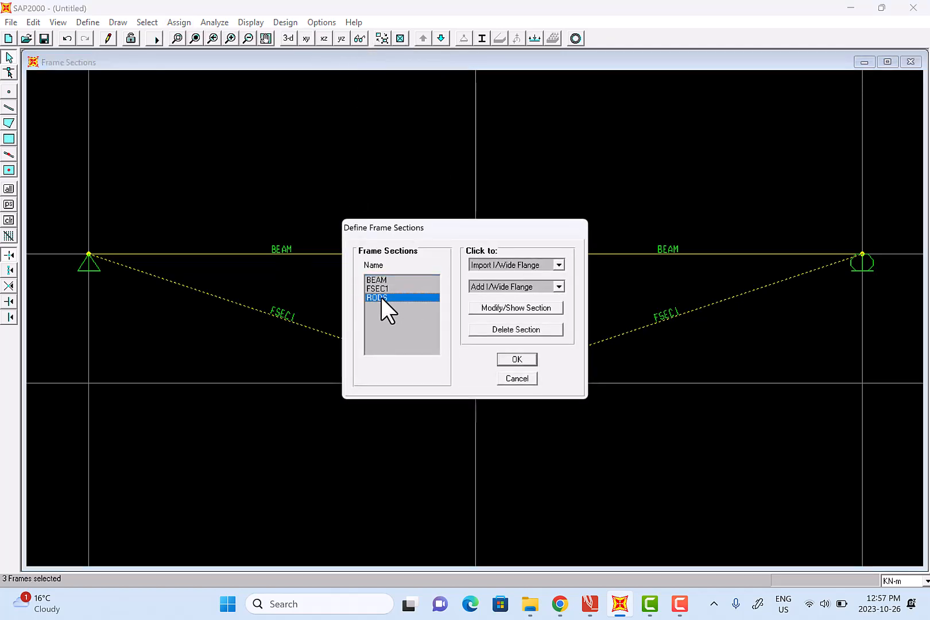
click(518, 358)
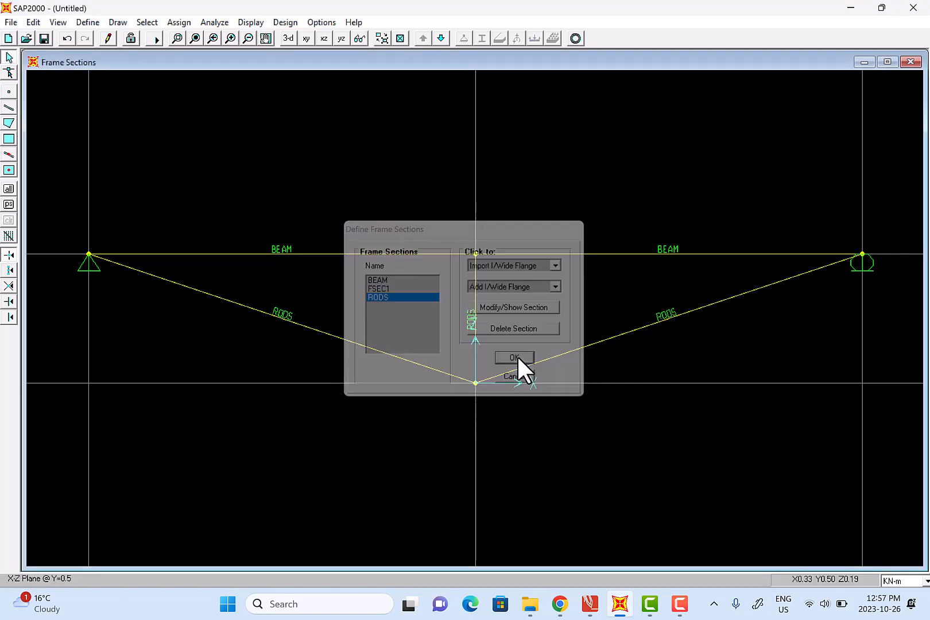